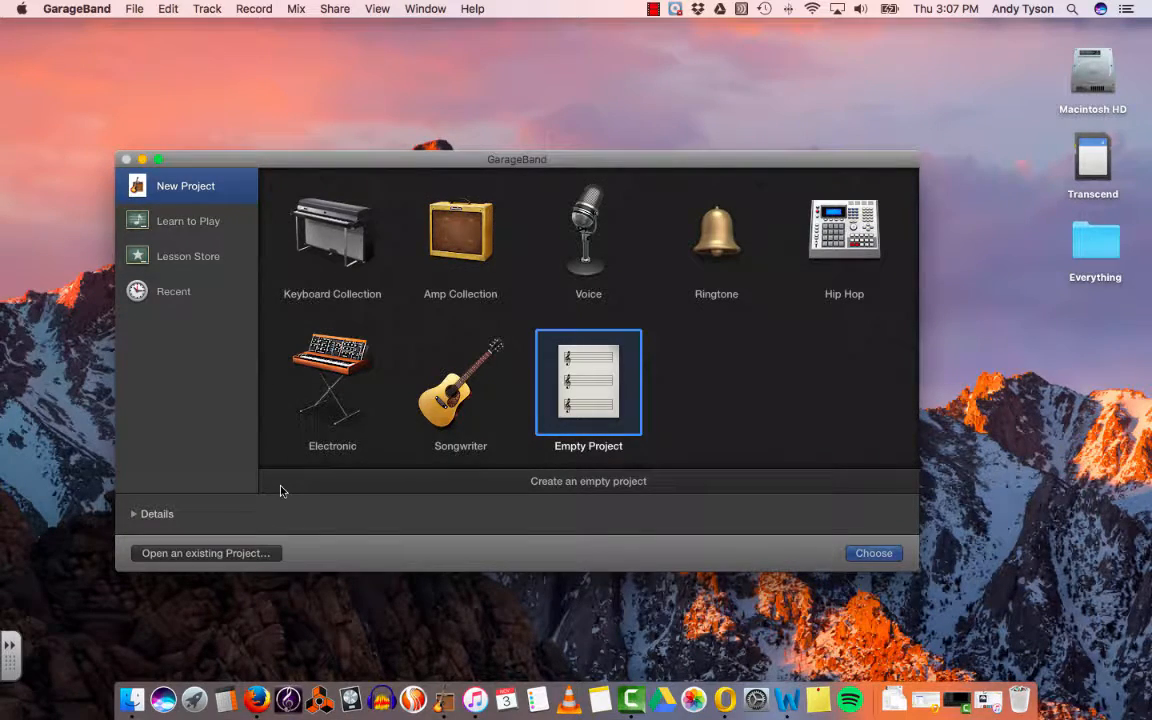
# - Create an empty project with one microphone audio track and hide the Library
pyautogui.doubleClick(579, 384)
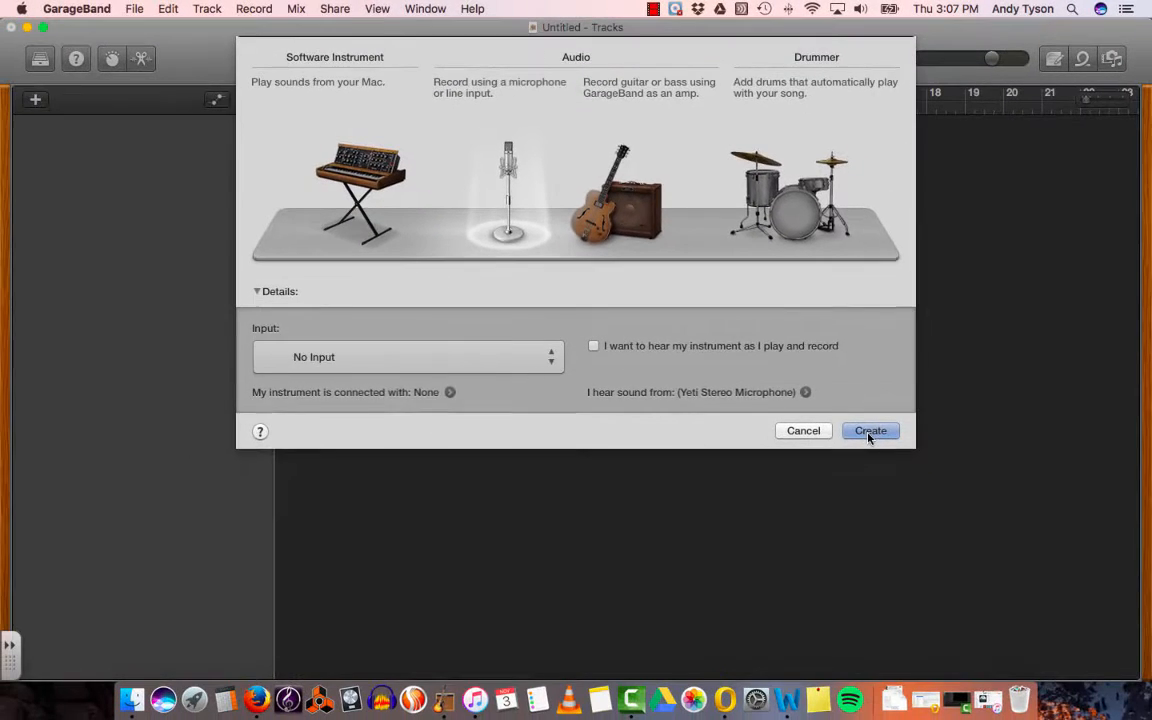
pyautogui.click(991, 608)
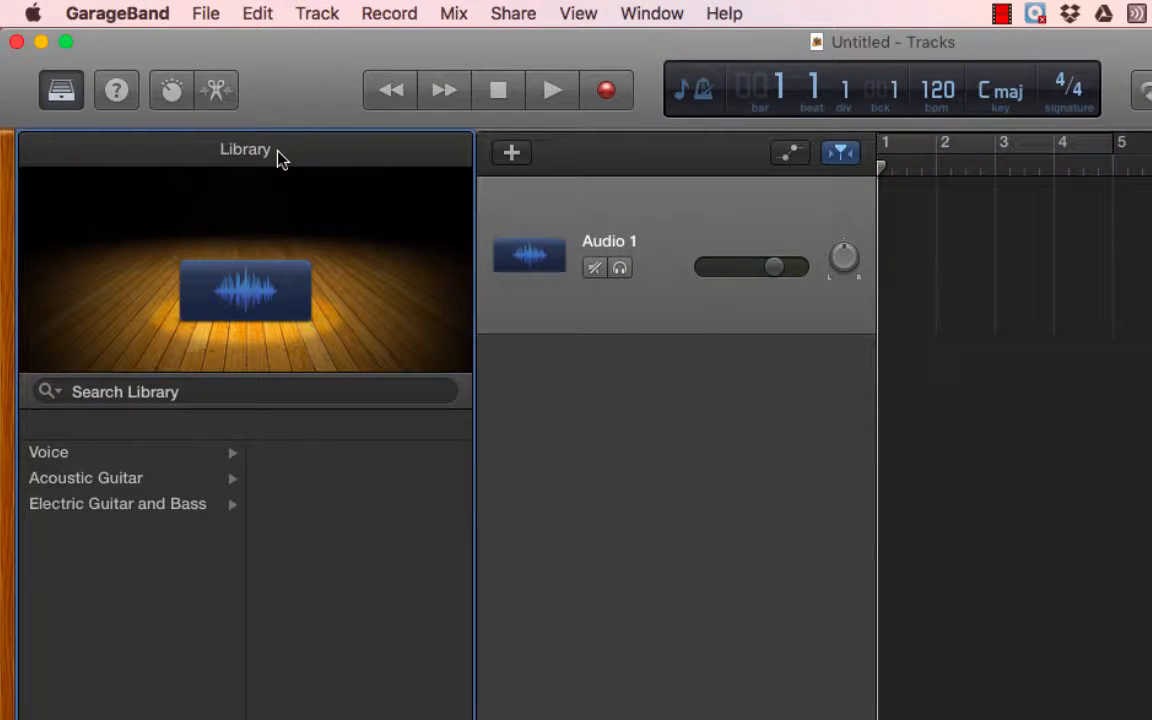
pyautogui.click(60, 92)
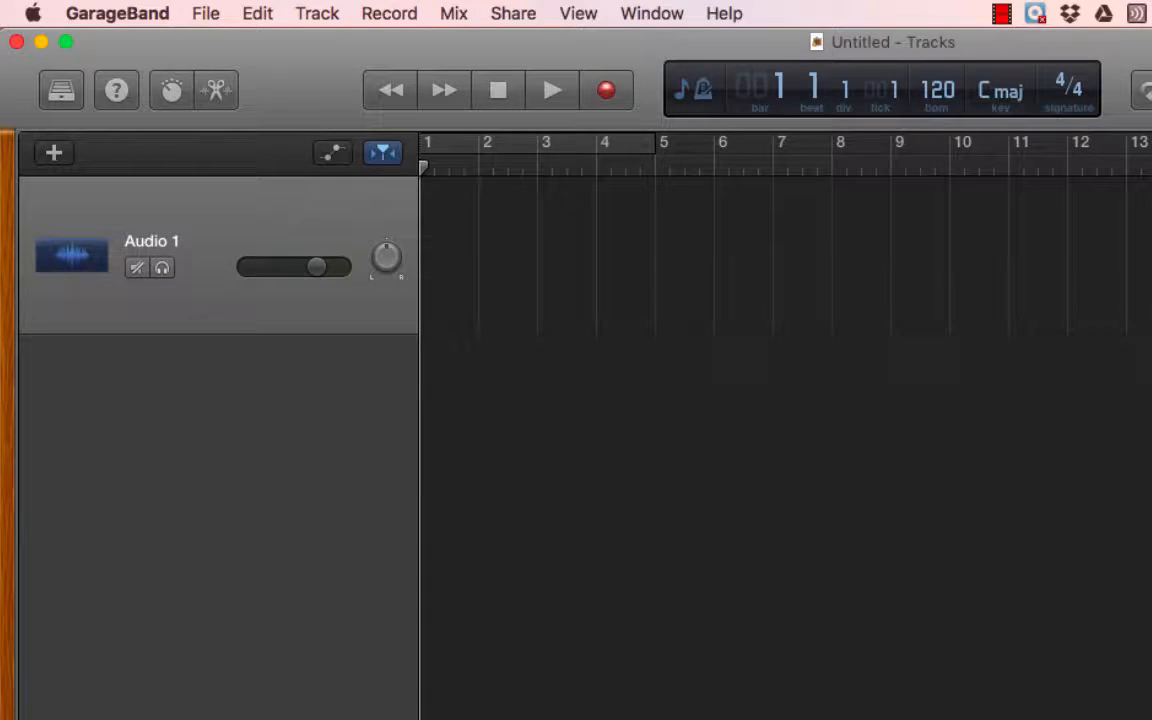
# - Switch to iTunes, lower its window to expose the project, and import Matt & Darcie from the Six Pm album onto the audio track
pyautogui.click(482, 702)
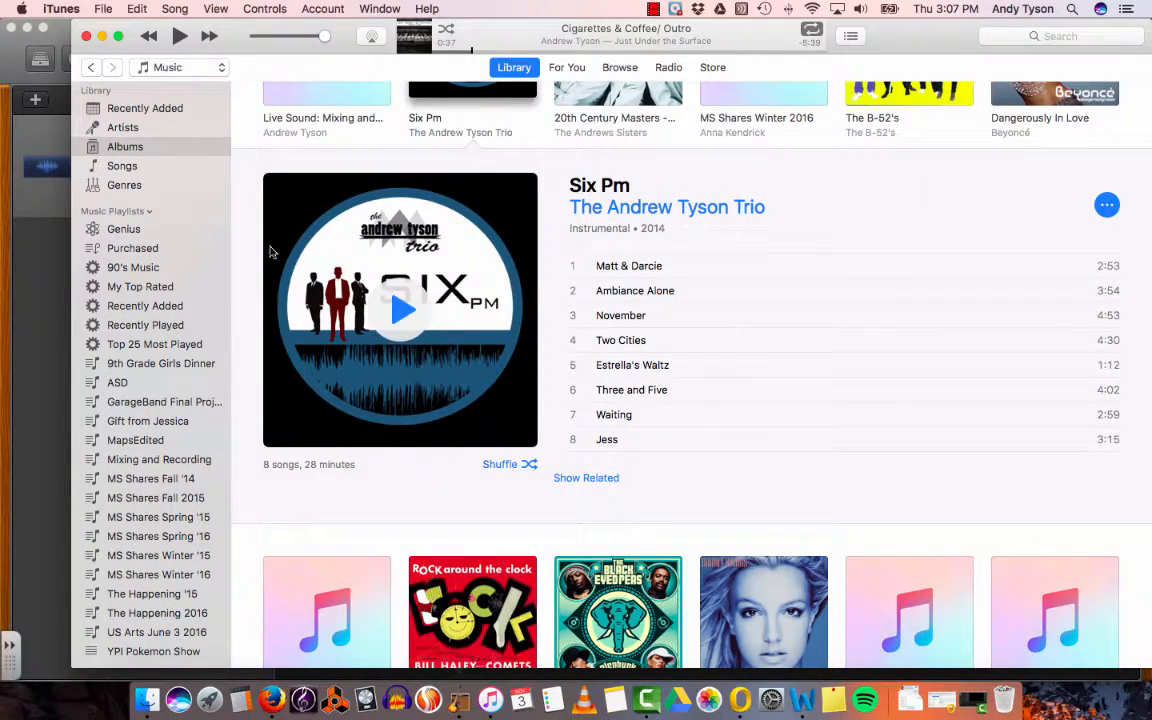
pyautogui.moveTo(213, 30); pyautogui.dragTo(142, 278)
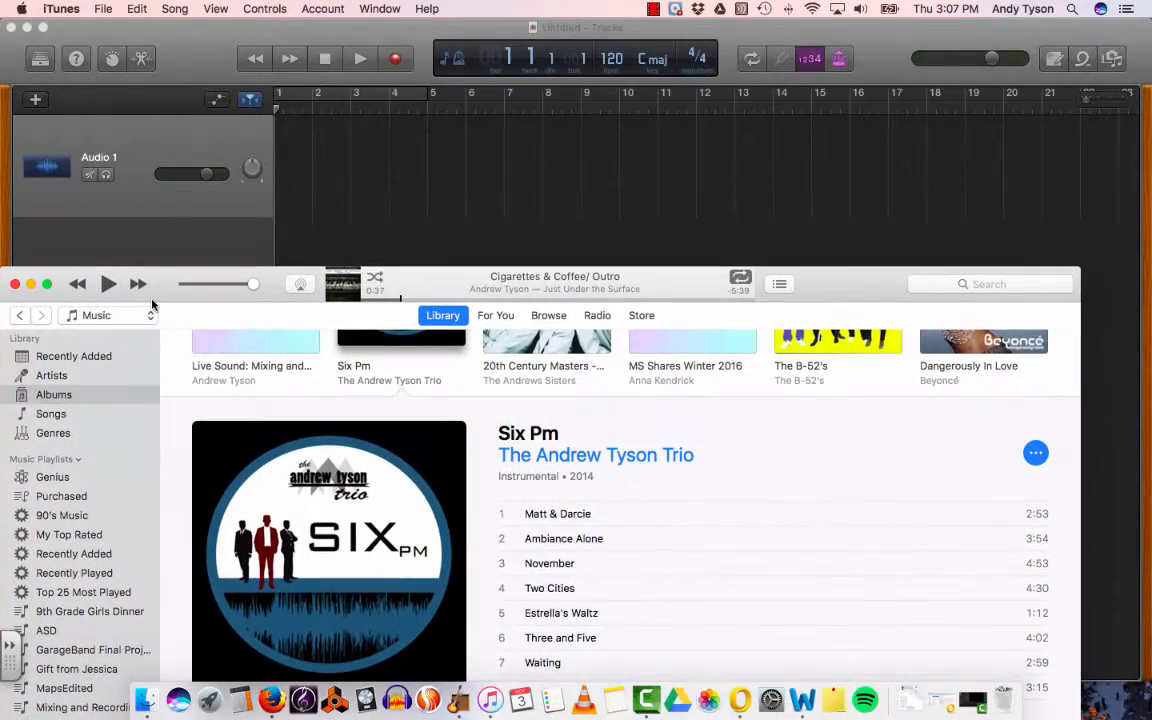
pyautogui.click(547, 515)
pyautogui.moveTo(548, 516); pyautogui.dragTo(297, 159)
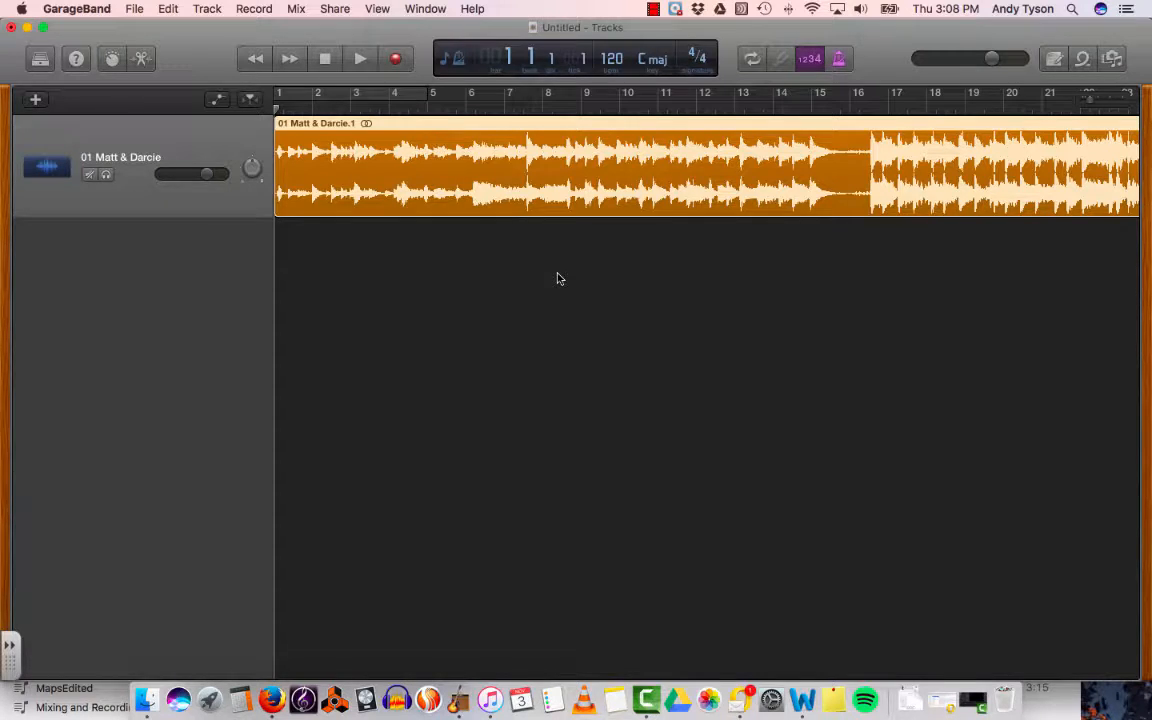
# - Deselect the imported region and switch the project display and ruler from Beats & Project to Time
pyautogui.click(360, 329)
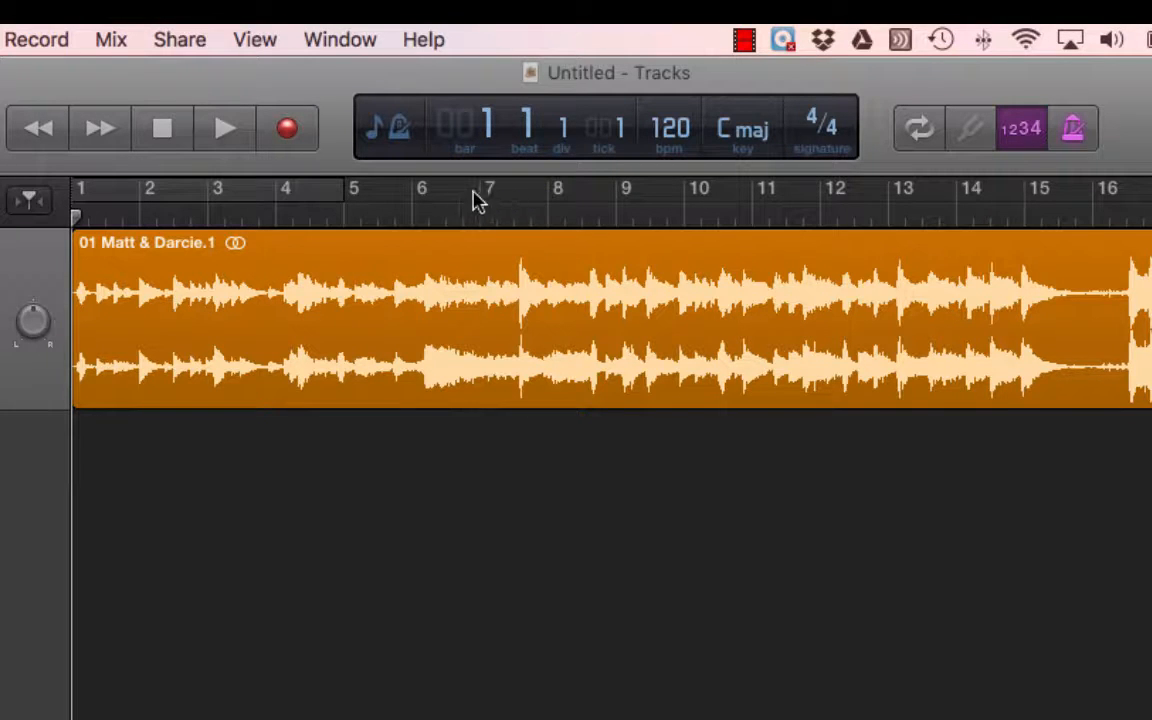
pyautogui.click(395, 145)
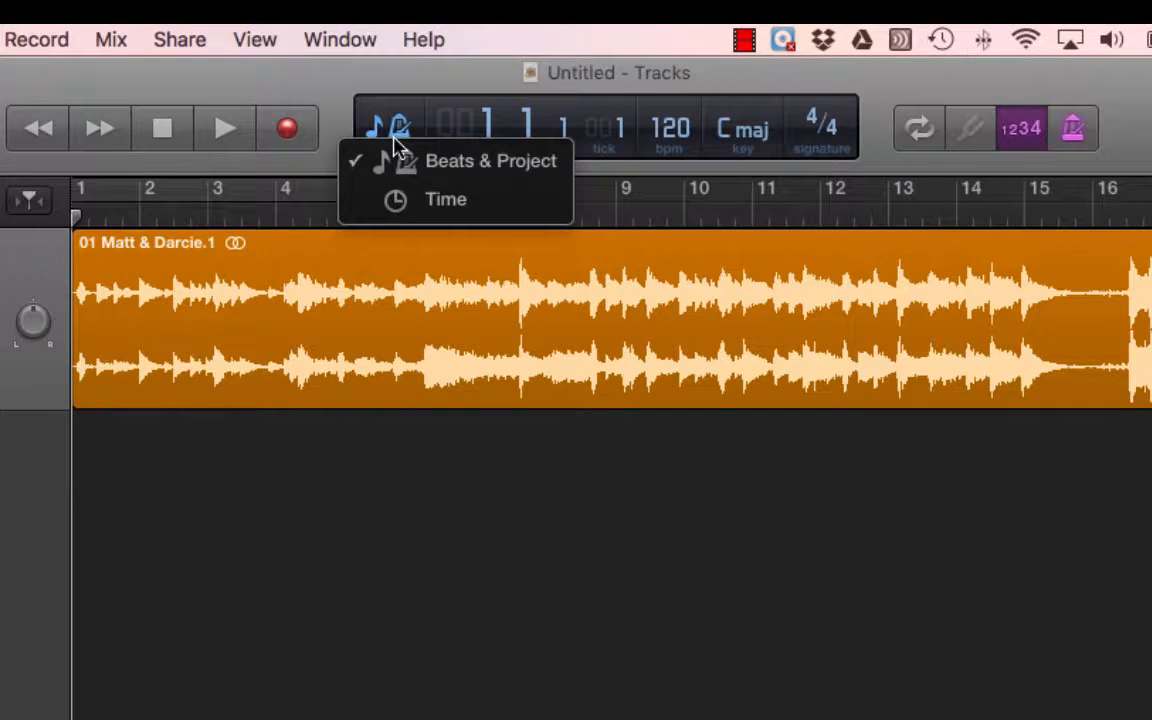
pyautogui.click(437, 201)
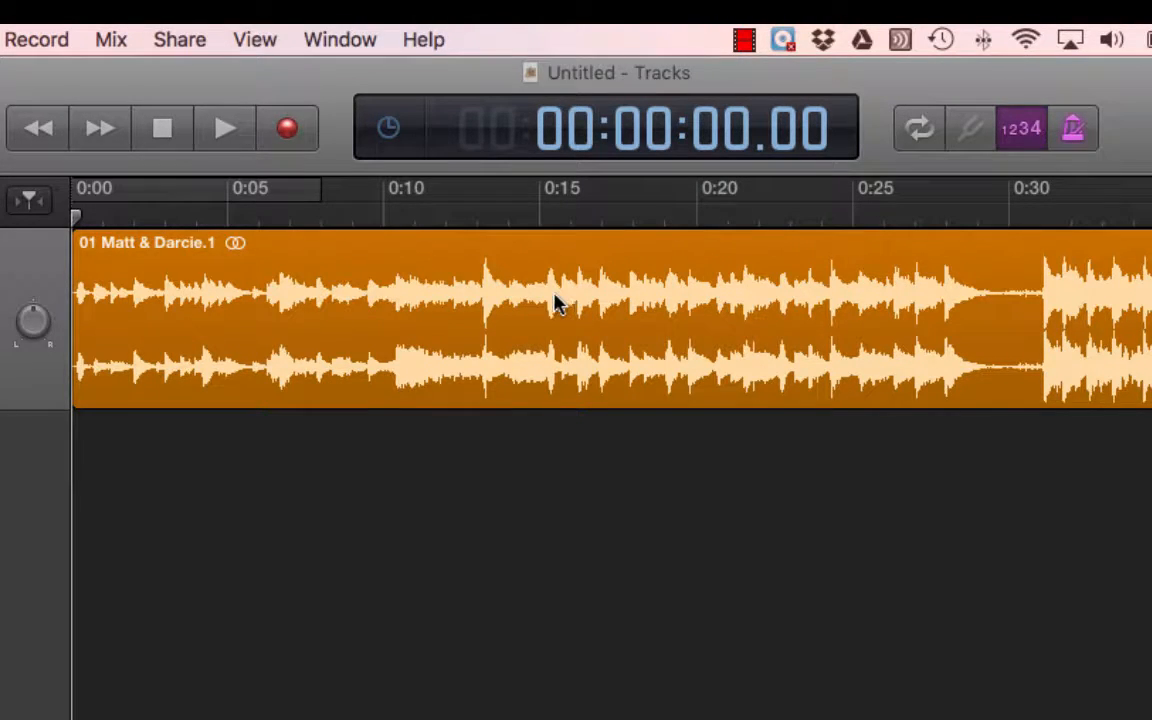
# - Place the playhead near the quiet gap around 30 seconds and play the song from 28 seconds to find a cut point
pyautogui.moveTo(735, 214); pyautogui.dragTo(995, 218)
pyautogui.click(218, 130)
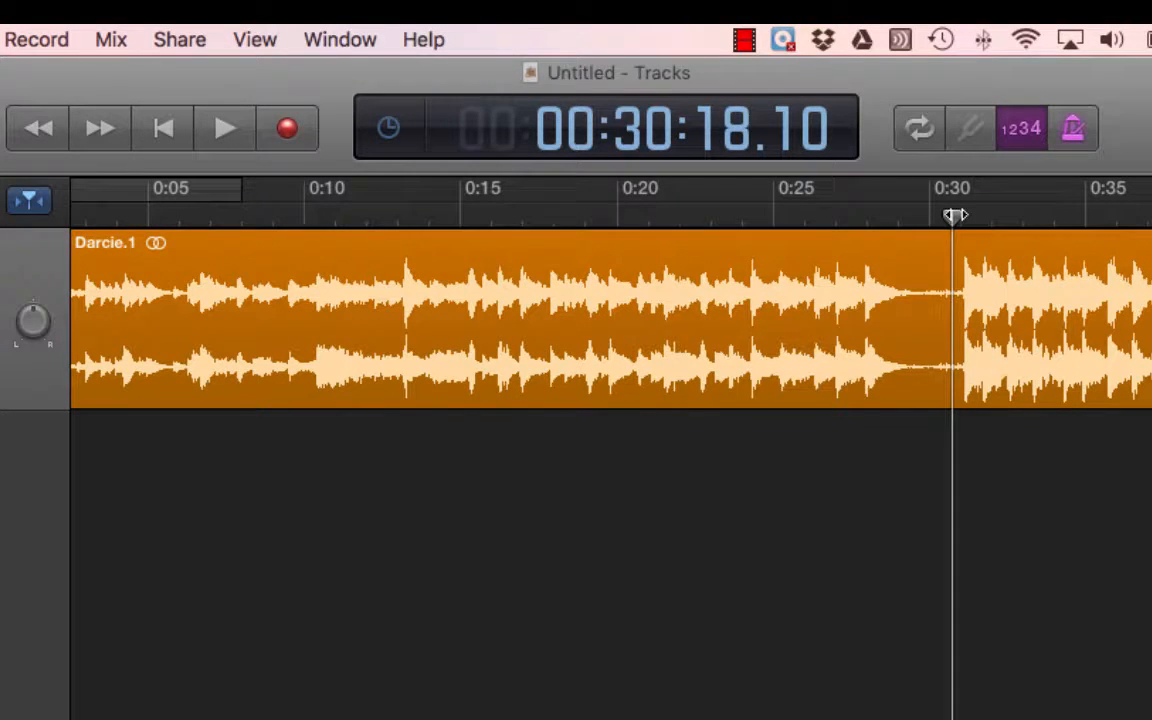
pyautogui.moveTo(955, 215); pyautogui.dragTo(867, 213)
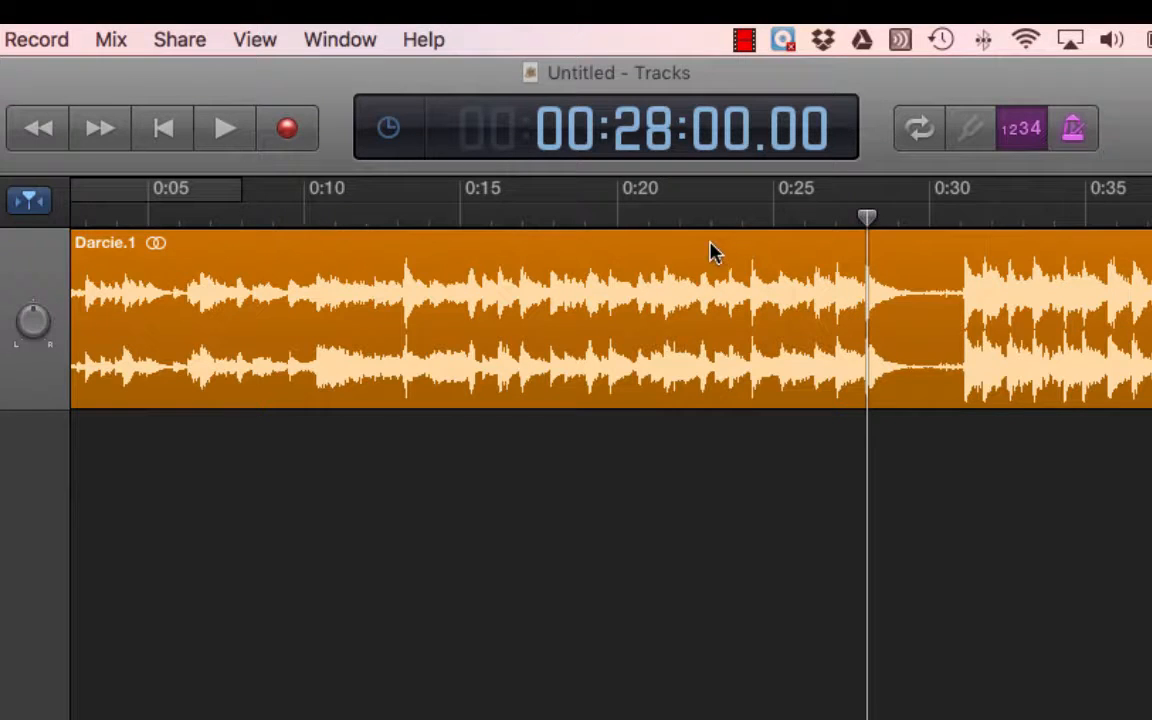
pyautogui.click(224, 145)
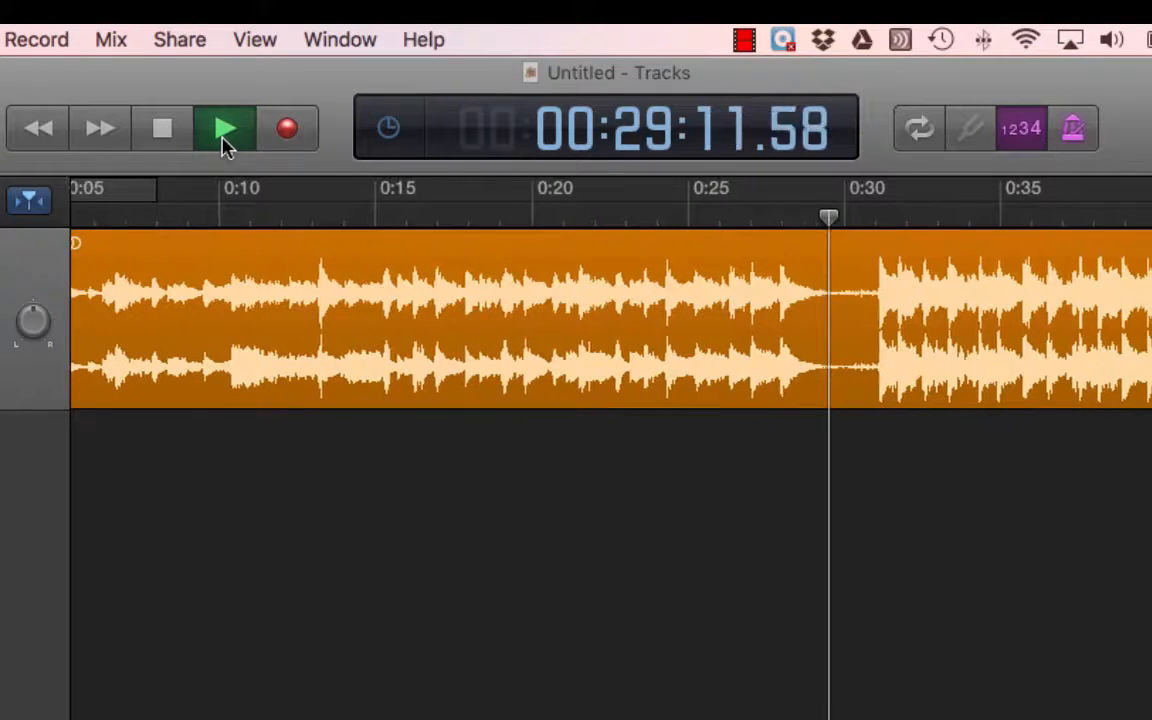
pyautogui.click(170, 141)
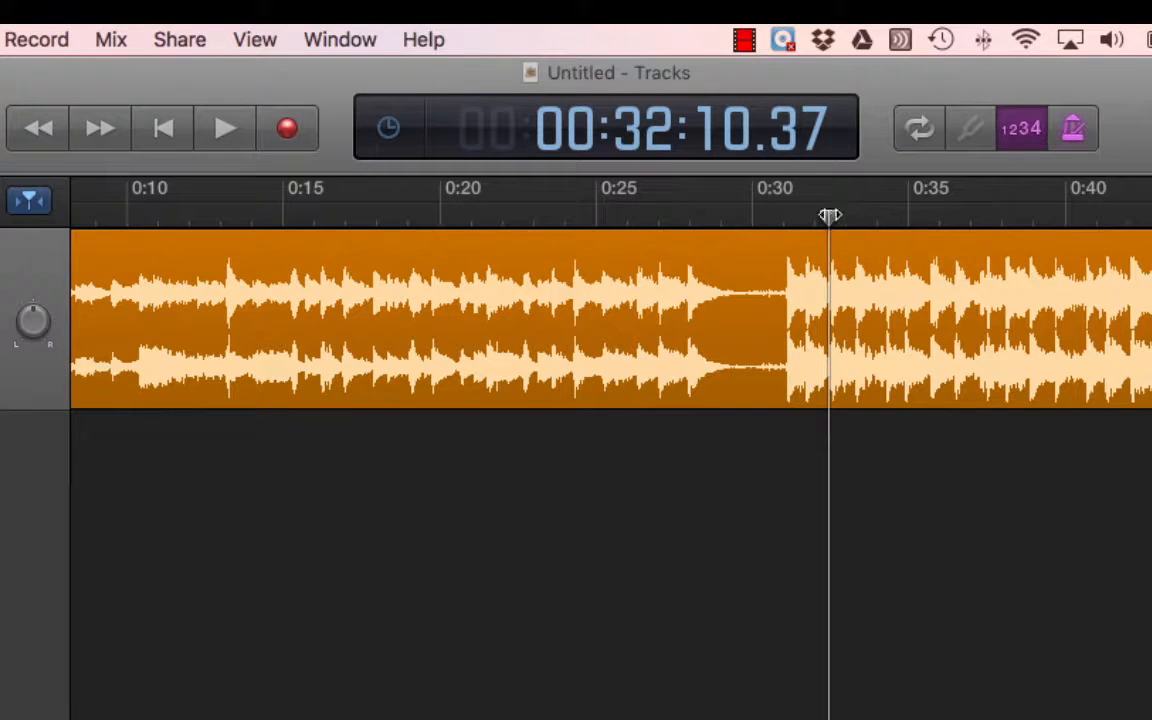
# - Replay the passage before the quiet gap and stop the playhead at 00:29:21.20
pyautogui.moveTo(830, 215); pyautogui.dragTo(707, 214)
pyautogui.press('space')
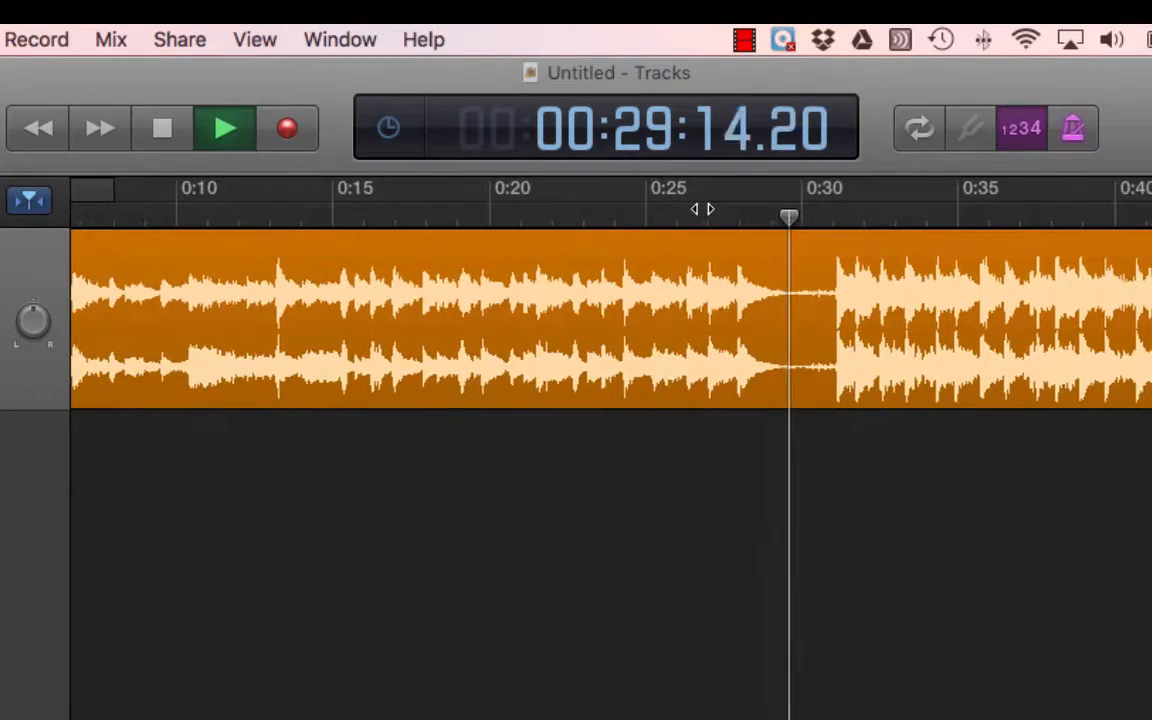
pyautogui.press('space')
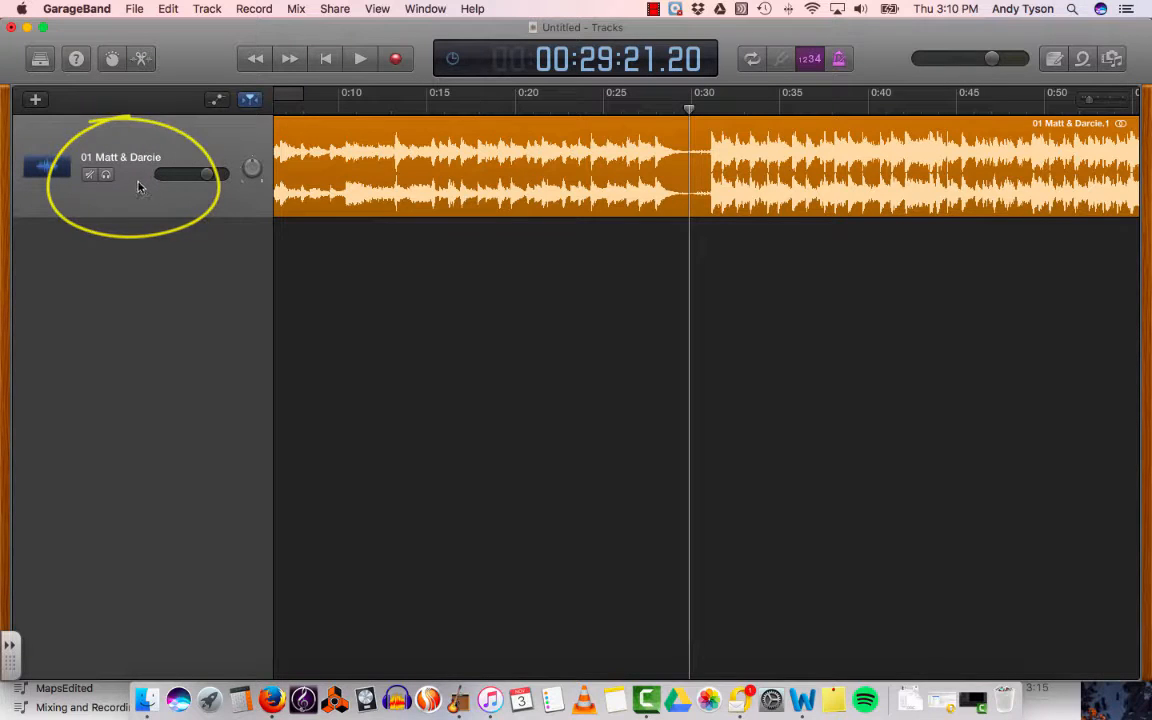
# - Select the whole Matt & Darcie region and split it at the playhead
pyautogui.click(138, 186)
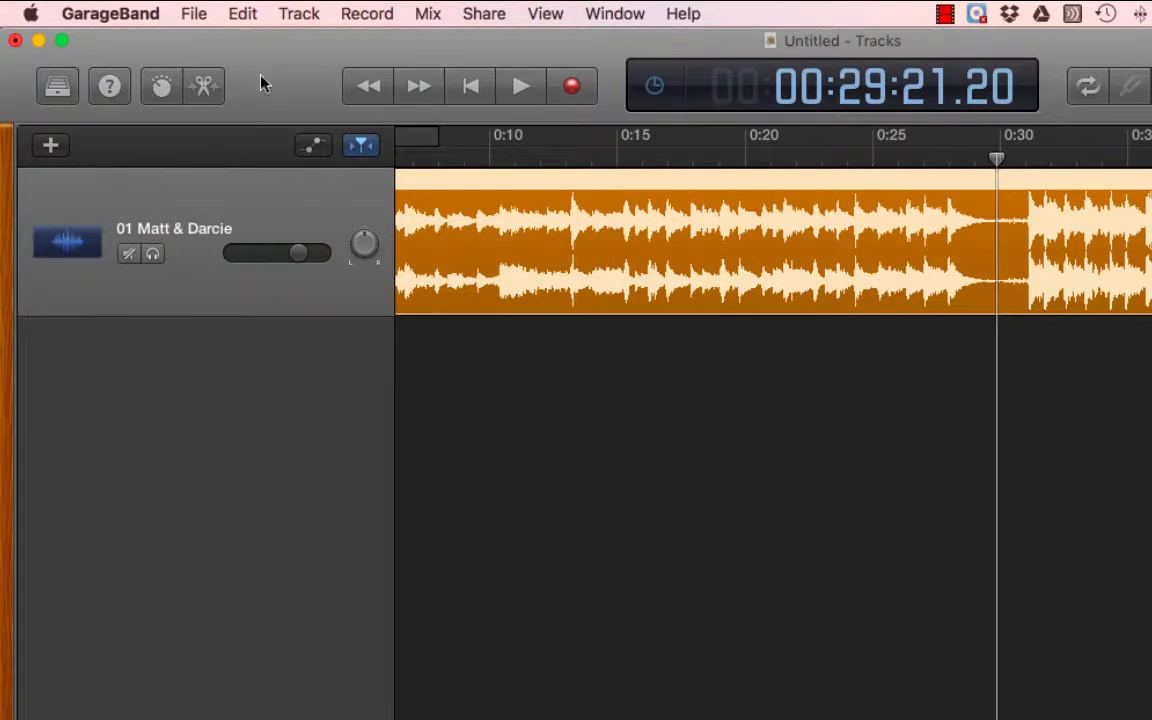
pyautogui.click(243, 13)
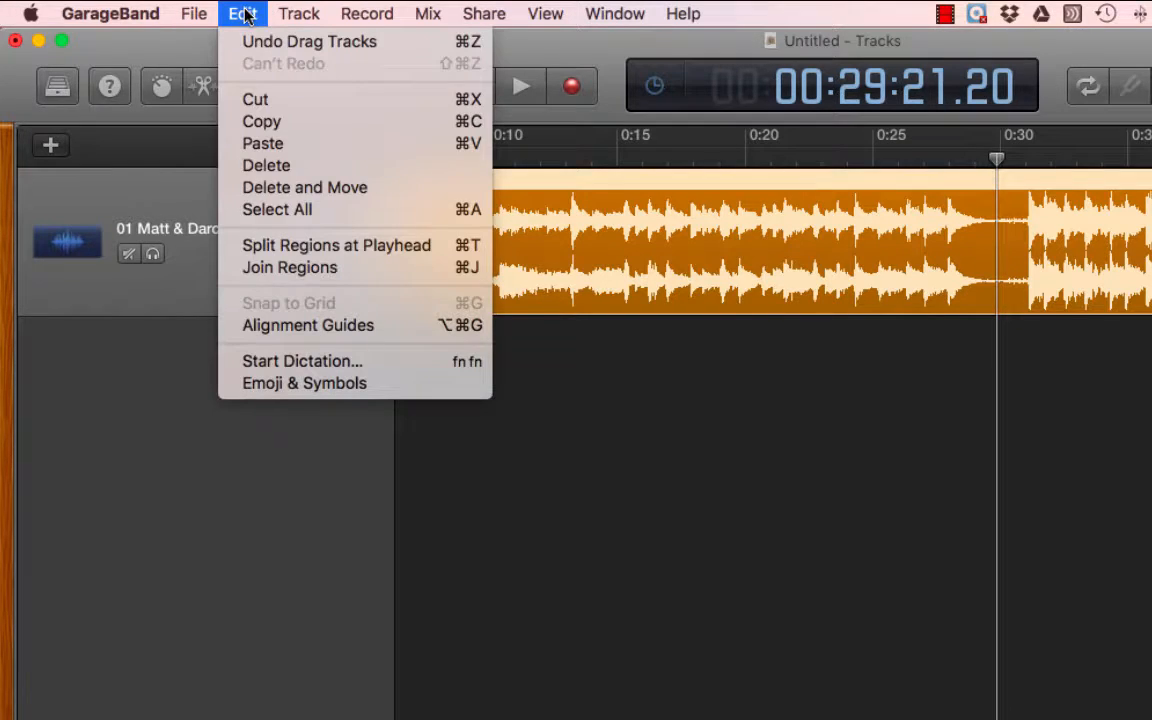
pyautogui.click(293, 245)
# - Delete the part of the song after the split, keeping only the opening section
pyautogui.click(704, 296)
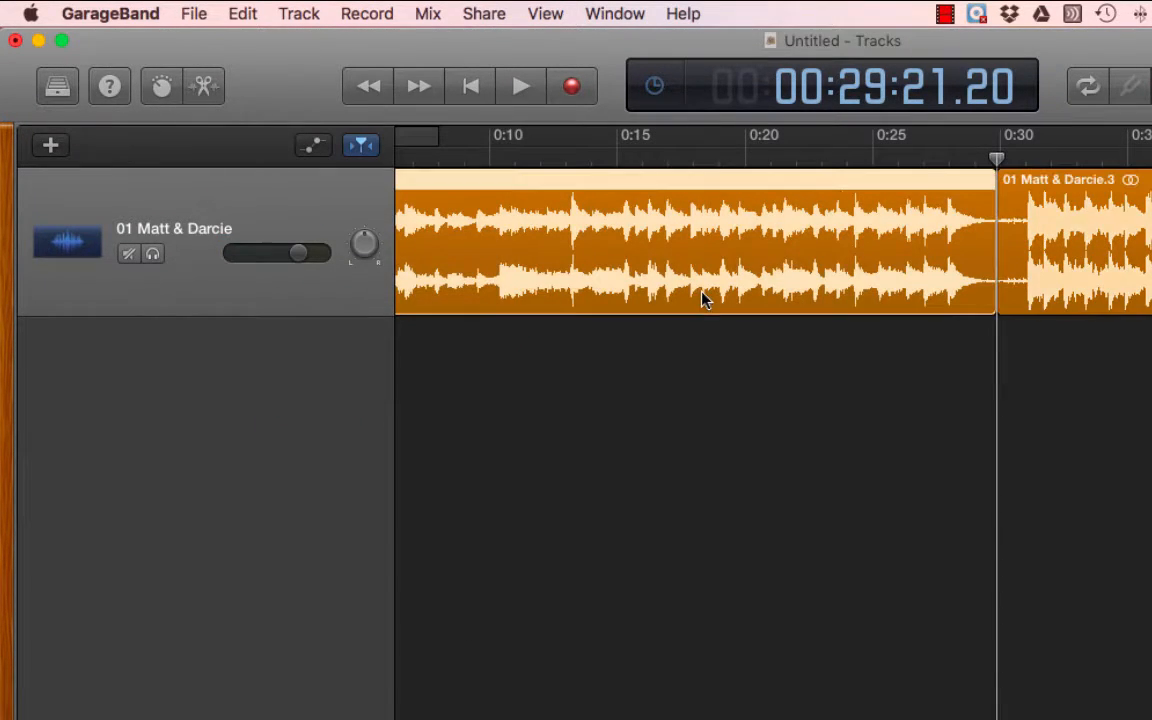
pyautogui.click(1048, 254)
pyautogui.click(826, 267)
pyautogui.click(1058, 256)
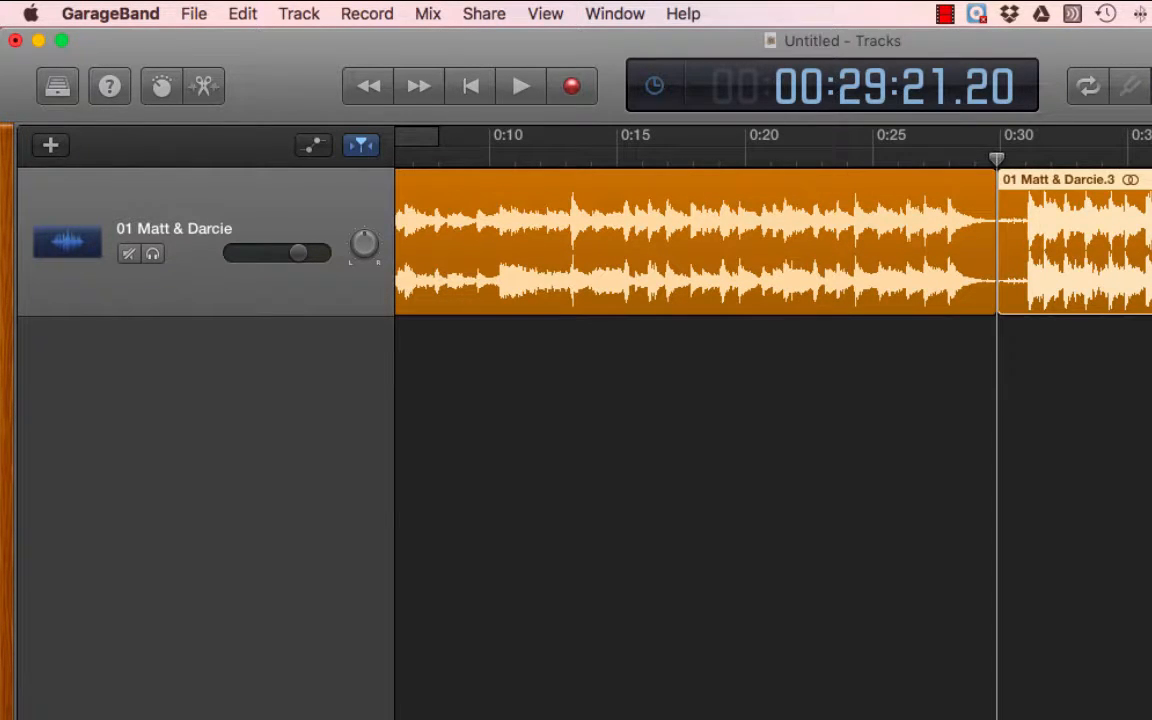
pyautogui.press('Delete')
pyautogui.moveTo(675, 40); pyautogui.dragTo(679, 40)
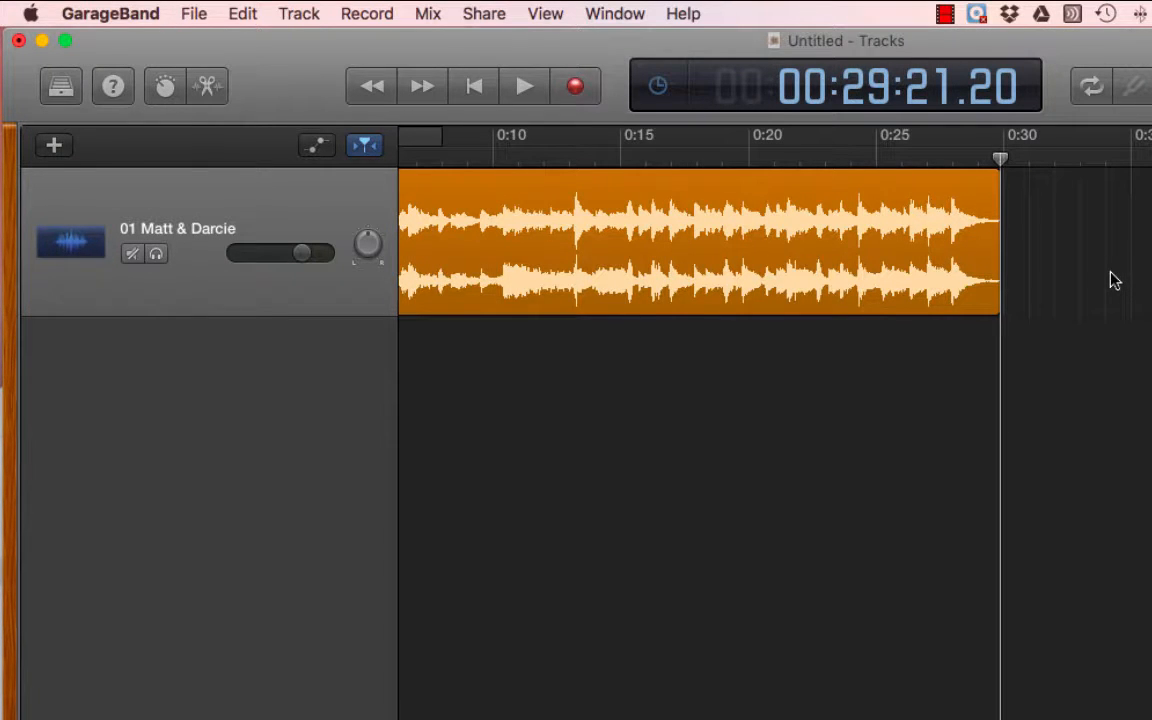
pyautogui.click(474, 18)
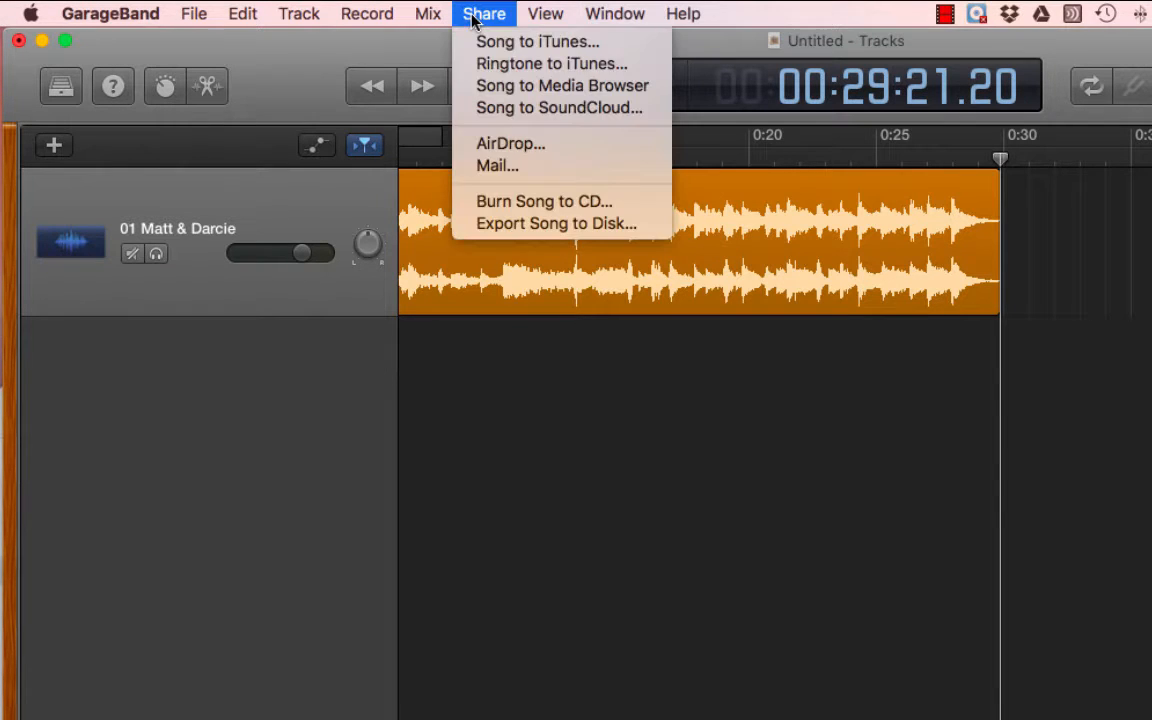
pyautogui.click(508, 226)
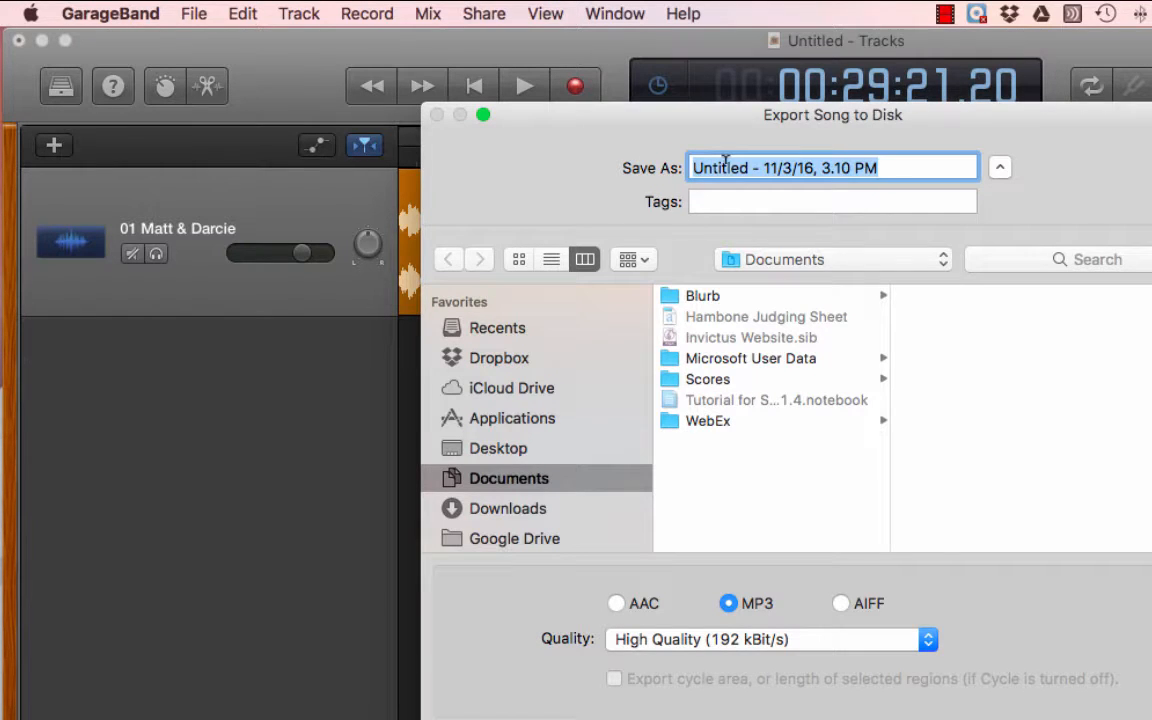
pyautogui.write('Ma')
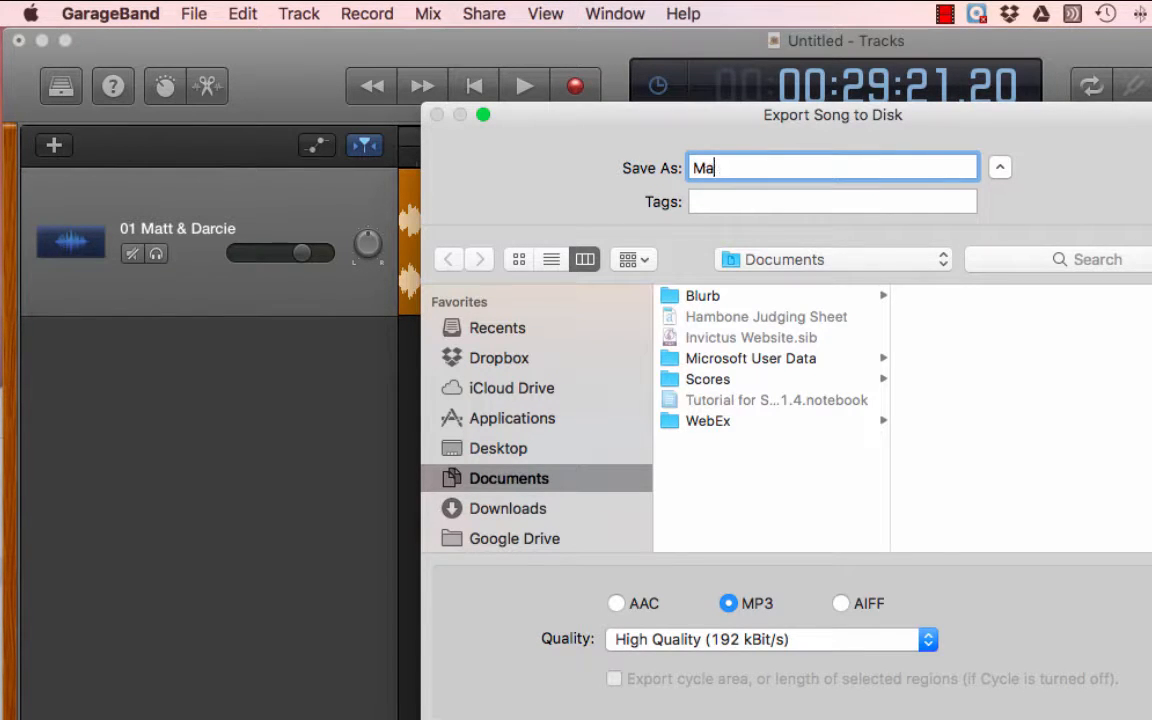
pyautogui.write('tt Darcie Edited')
pyautogui.click(496, 449)
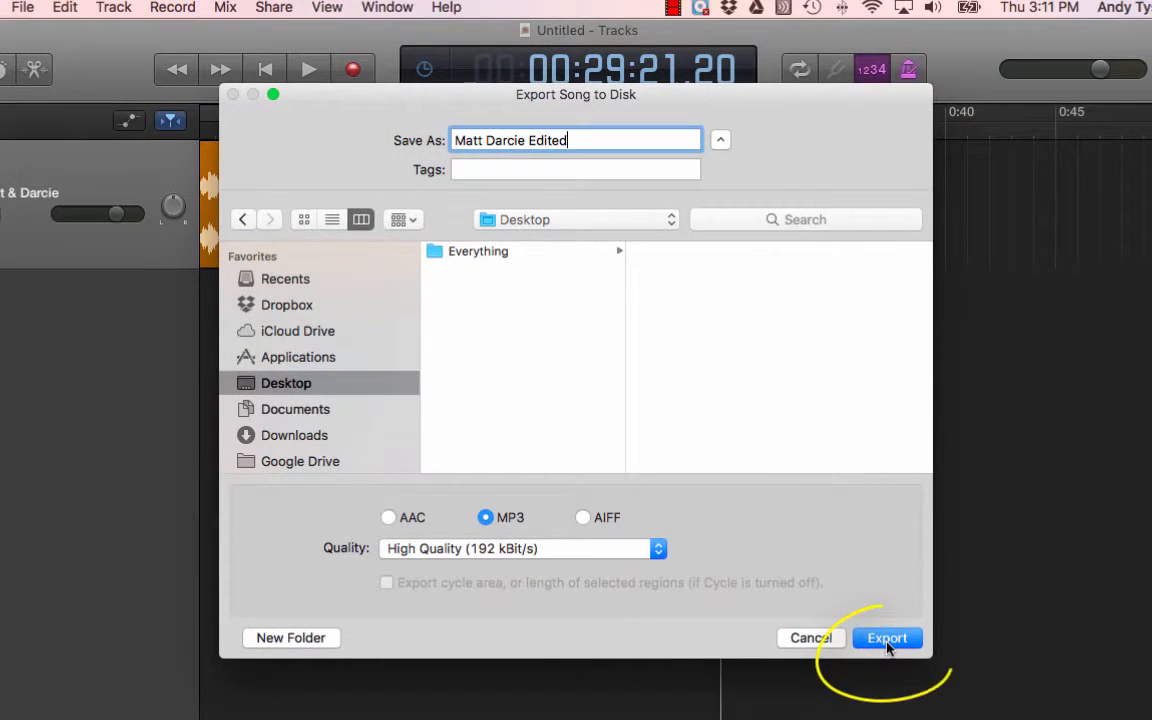
pyautogui.click(1110, 713)
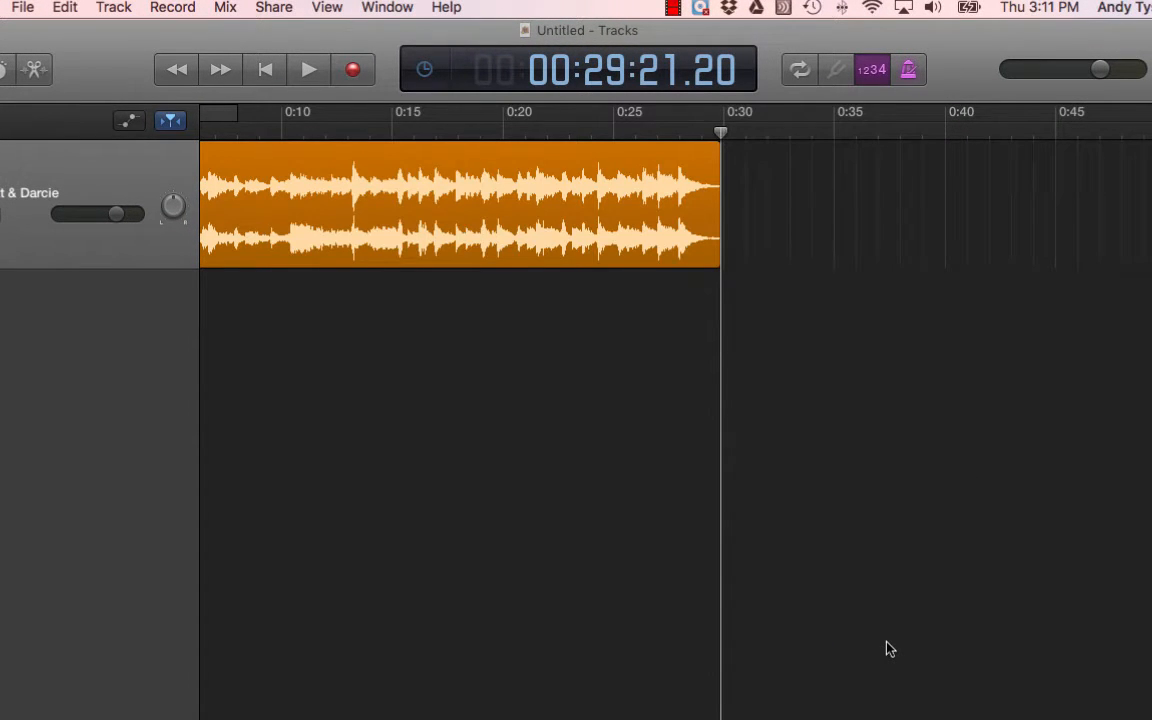
pyautogui.press('Return')
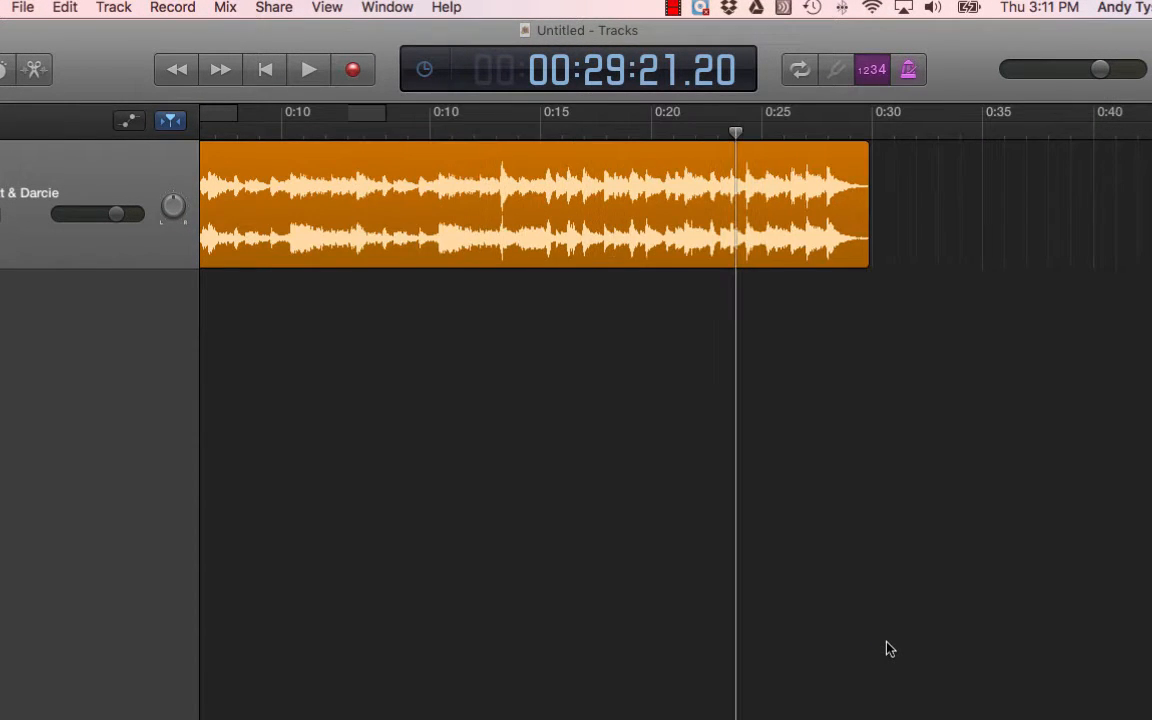
pyautogui.press('space')
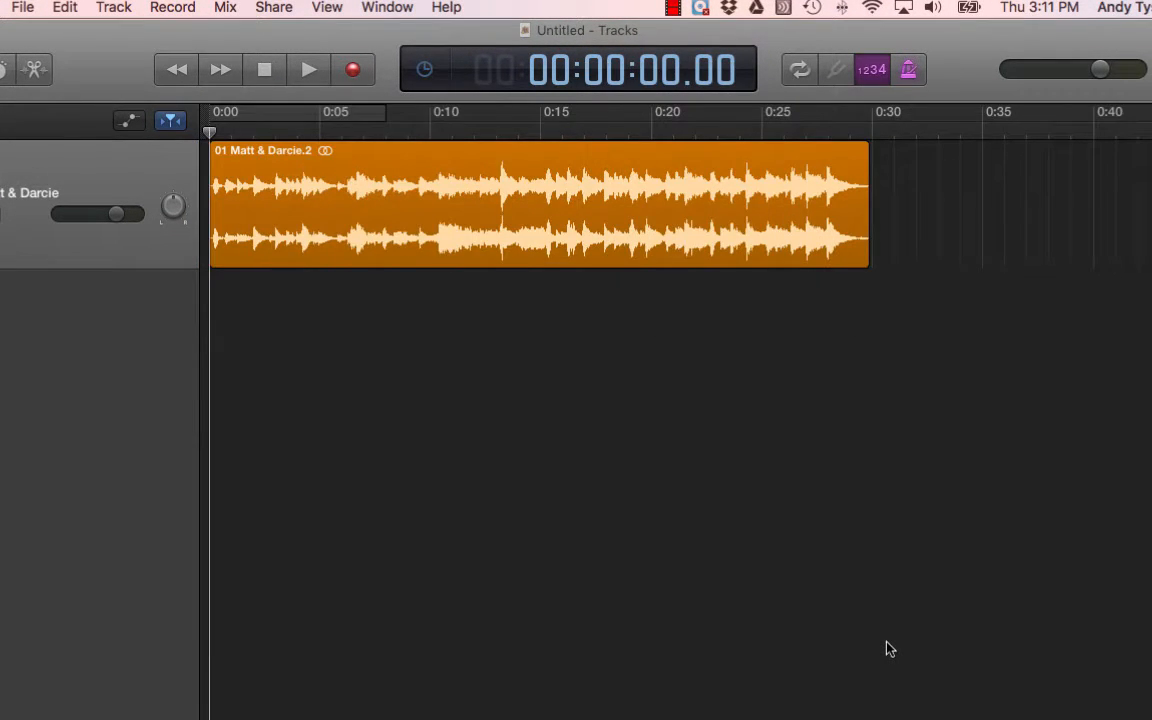
pyautogui.doubleClick(452, 30)
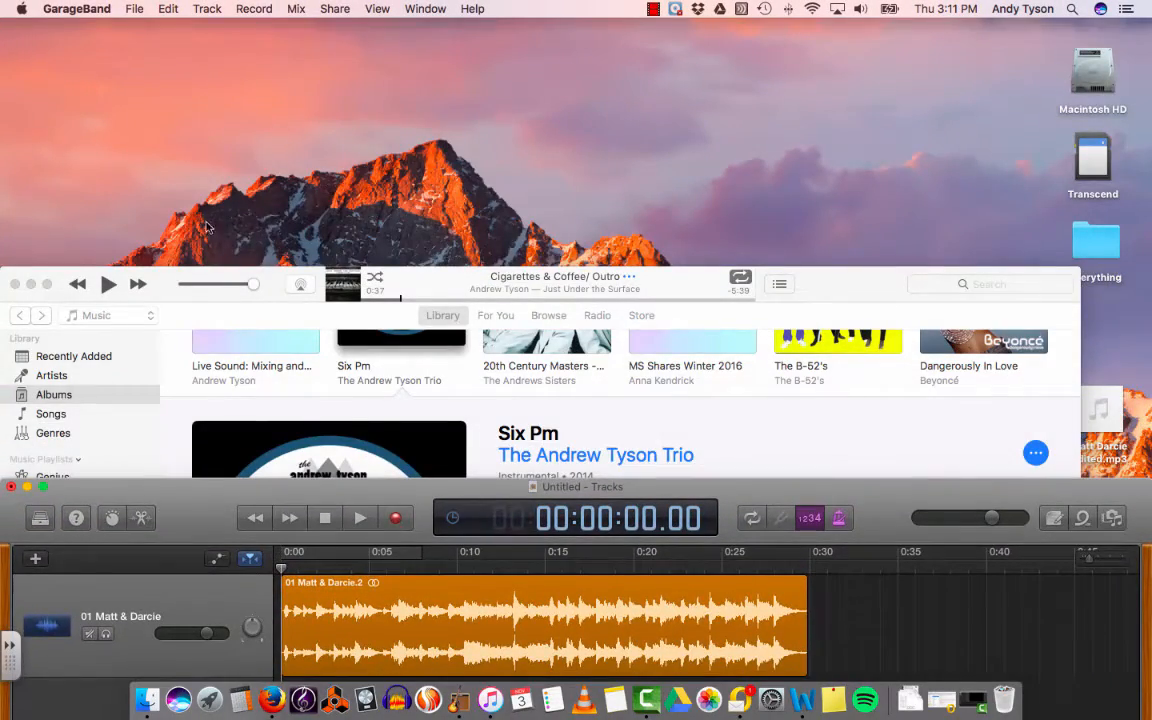
pyautogui.click(31, 284)
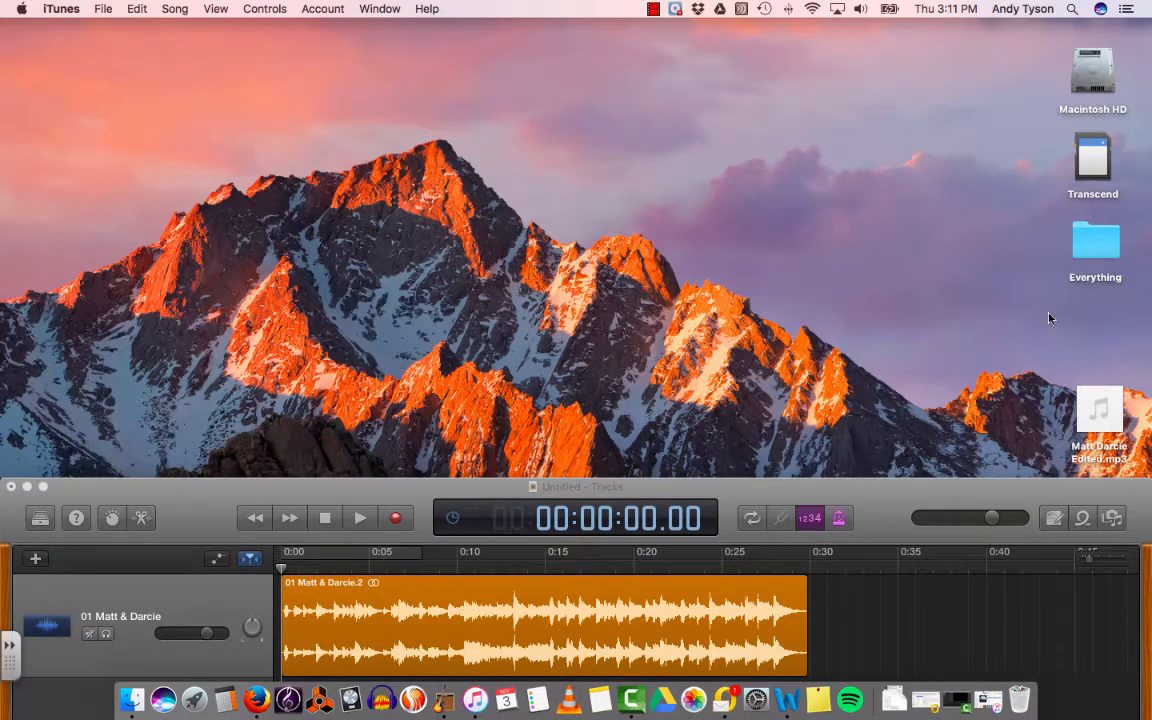
pyautogui.moveTo(1095, 440); pyautogui.dragTo(841, 222)
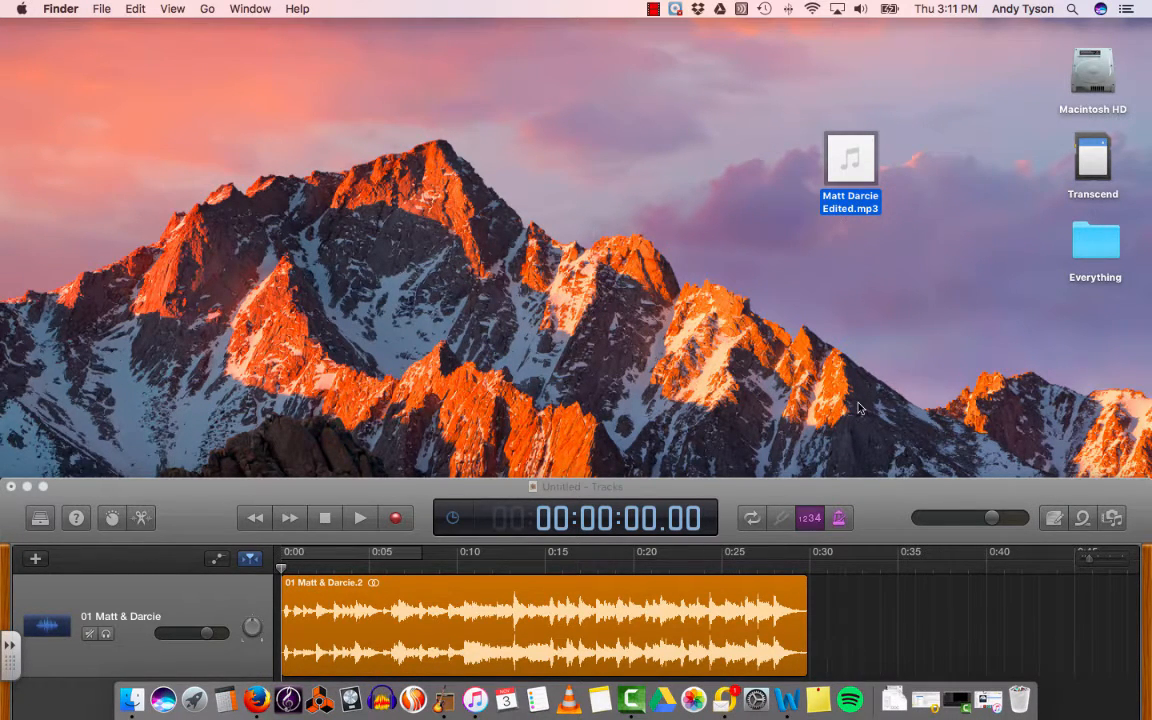
pyautogui.doubleClick(786, 486)
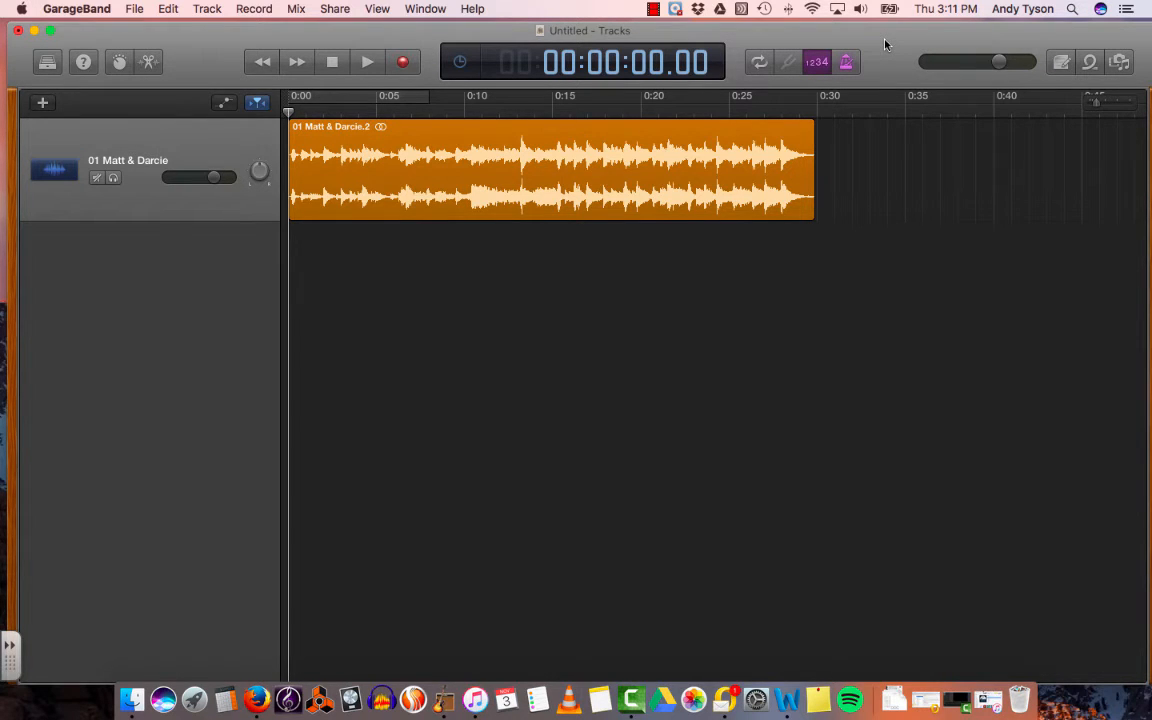
pyautogui.click(653, 9)
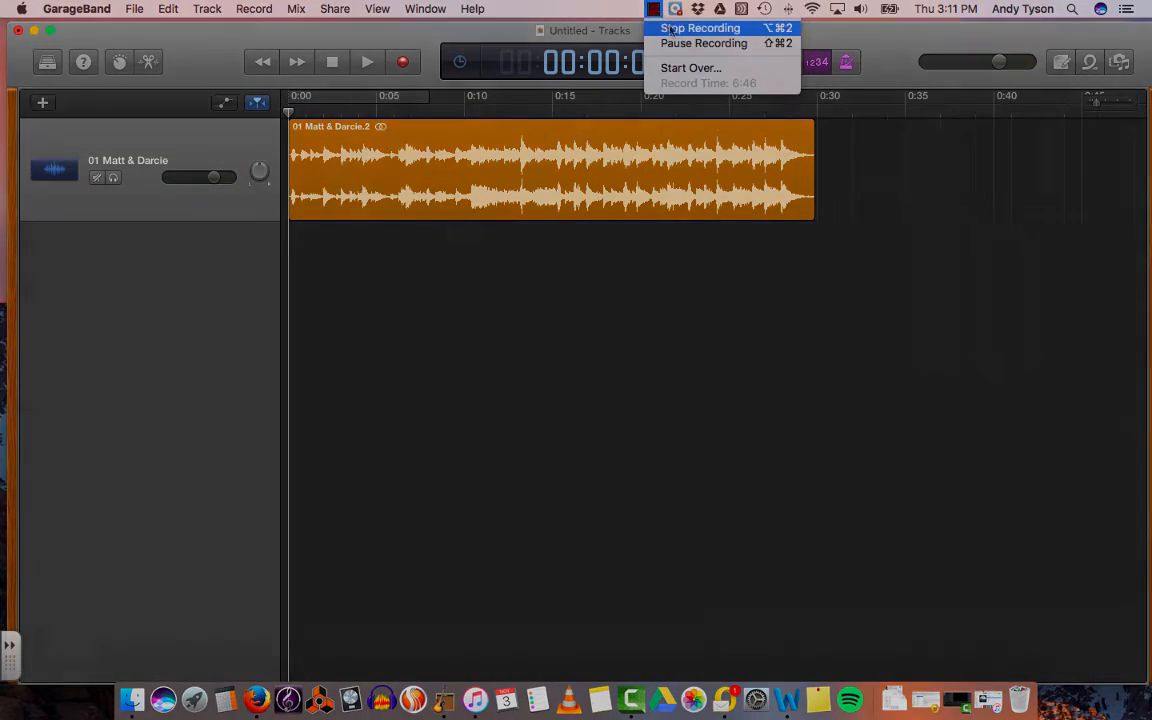